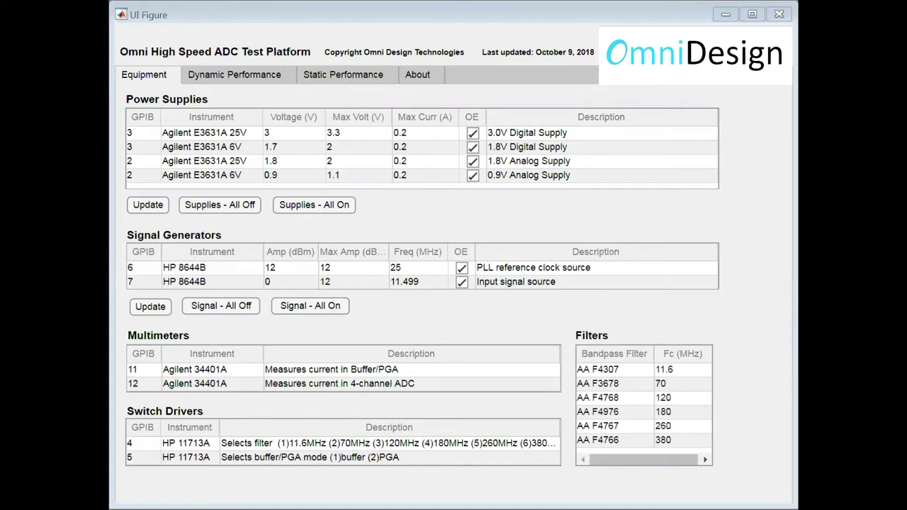
- Turn on every power supply and both signal generator outputs, then show the Dynamic Performance page
left_click(347, 208)
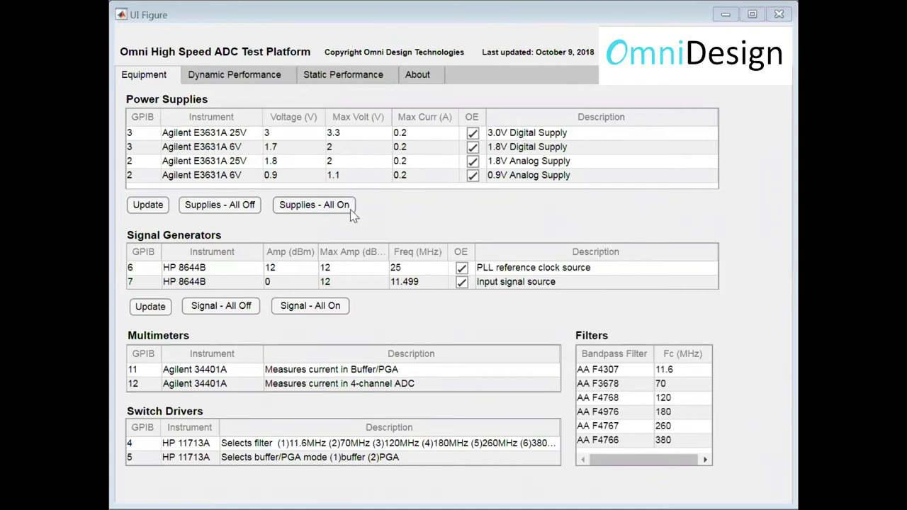
left_click(324, 310)
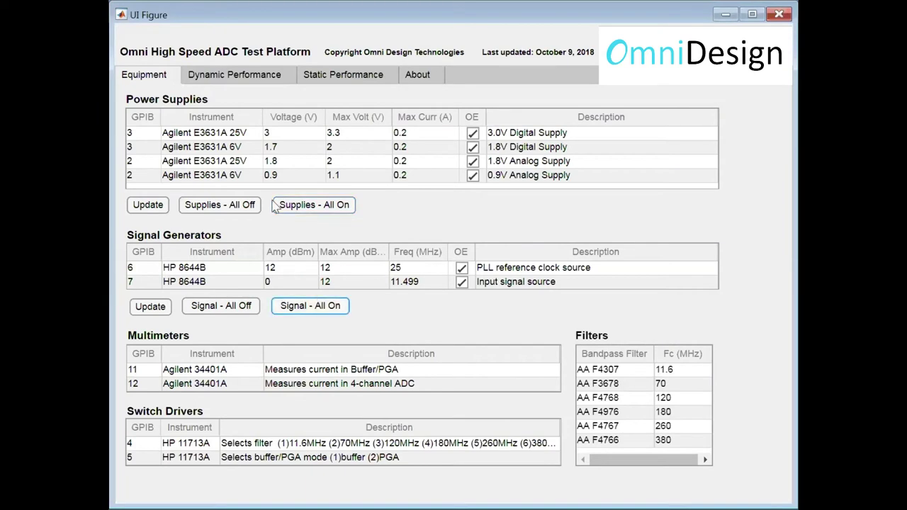
left_click(282, 77)
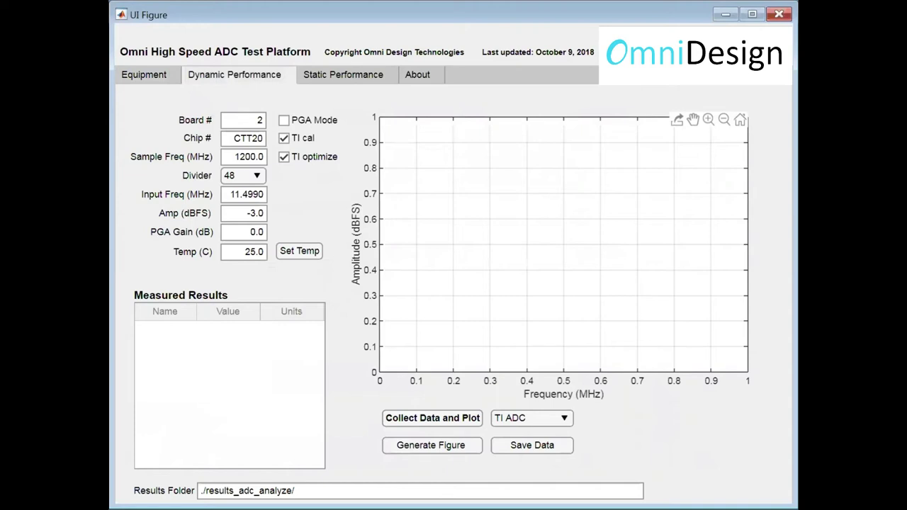
left_click(451, 424)
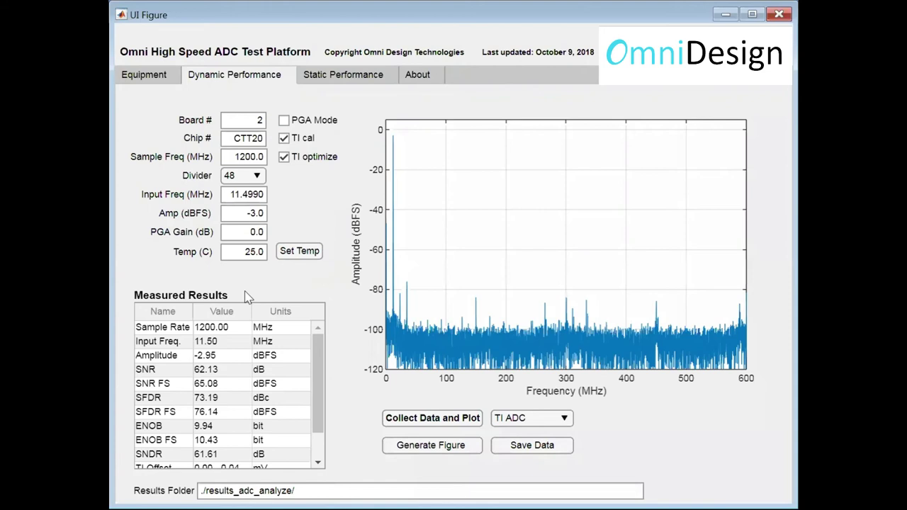
- Select the 11.4990 MHz Input Freq value so it can be replaced
double_click(250, 193)
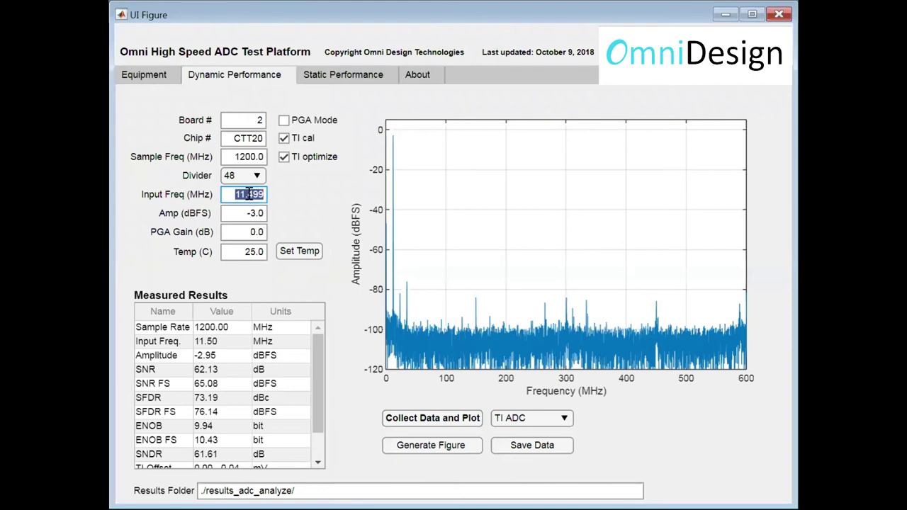
- Enter 119.9 MHz as the input frequency and re-collect and plot the spectrum
type("119.9")
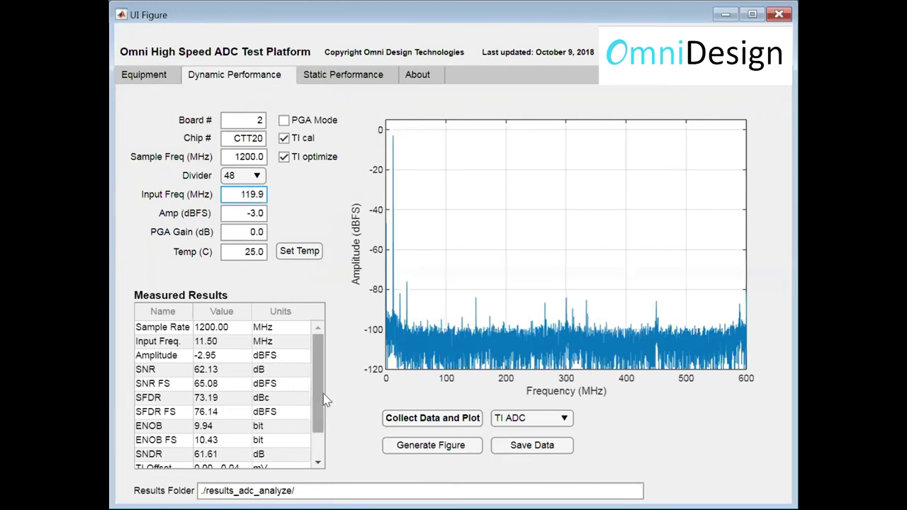
left_click(408, 421)
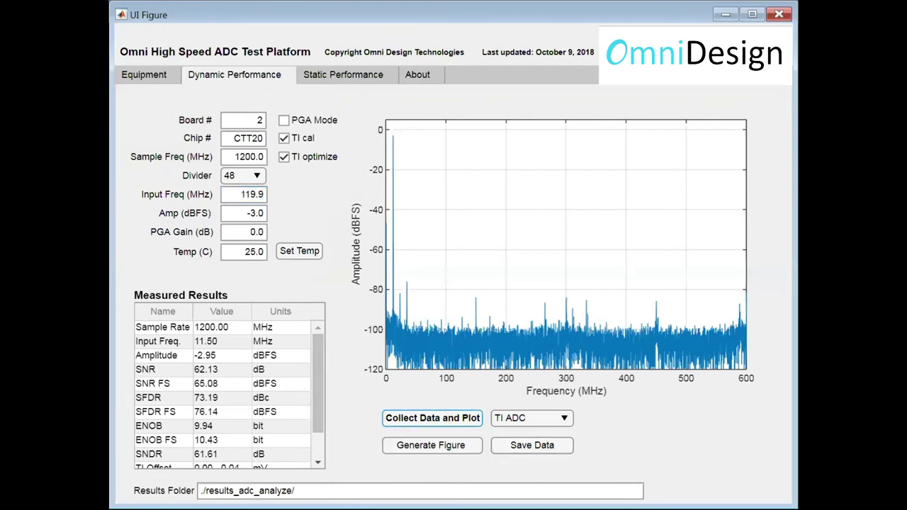